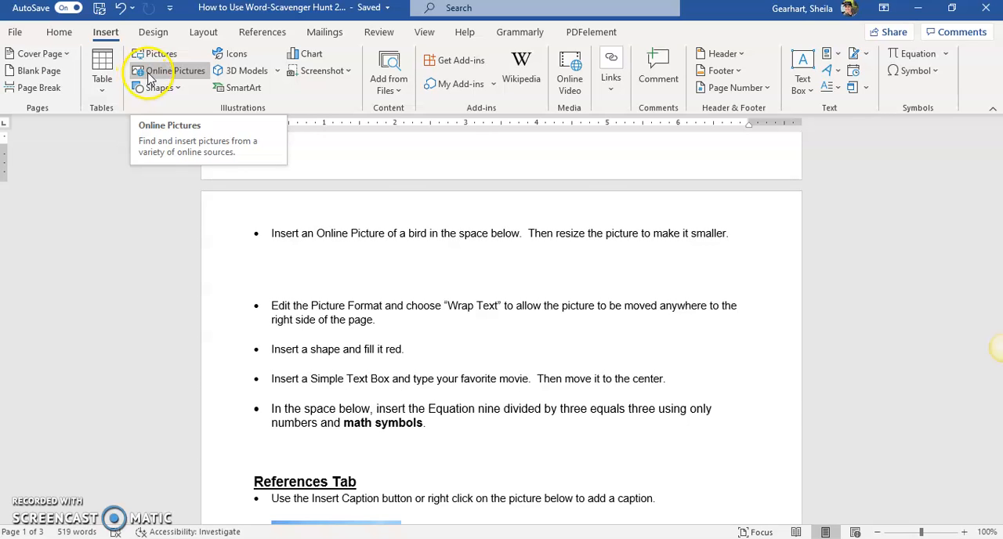
# - Search the online pictures for "bird"
pyautogui.click(169, 71)
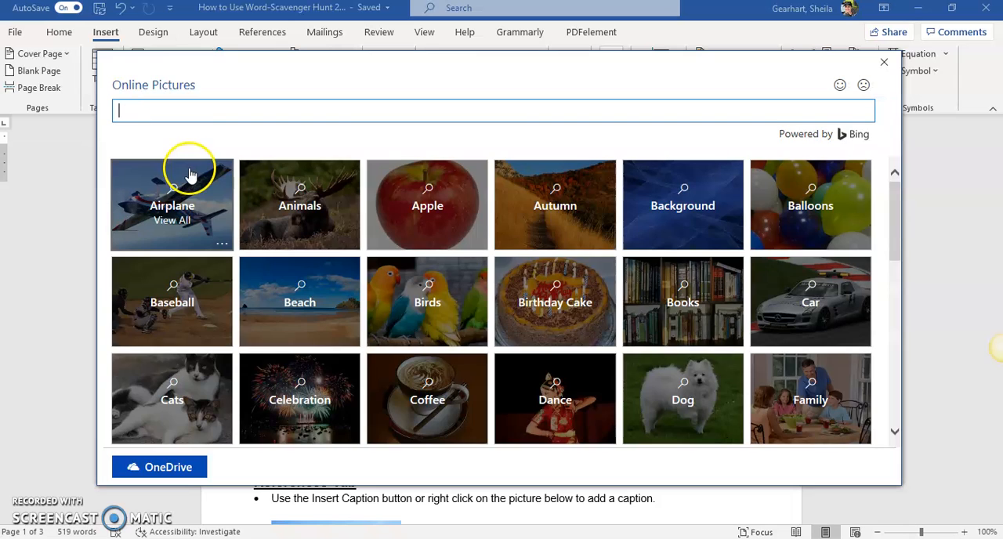
pyautogui.click(162, 118)
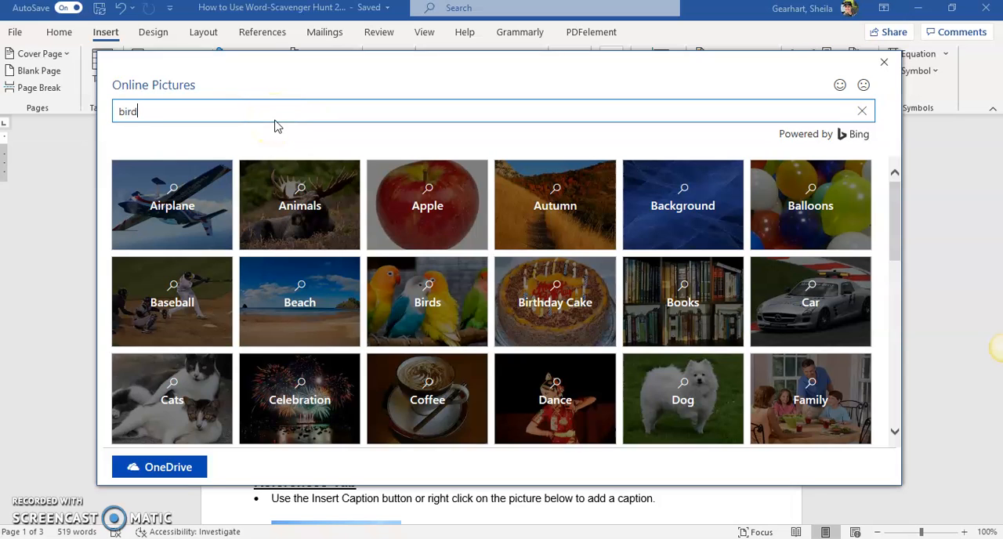
pyautogui.press('Return')
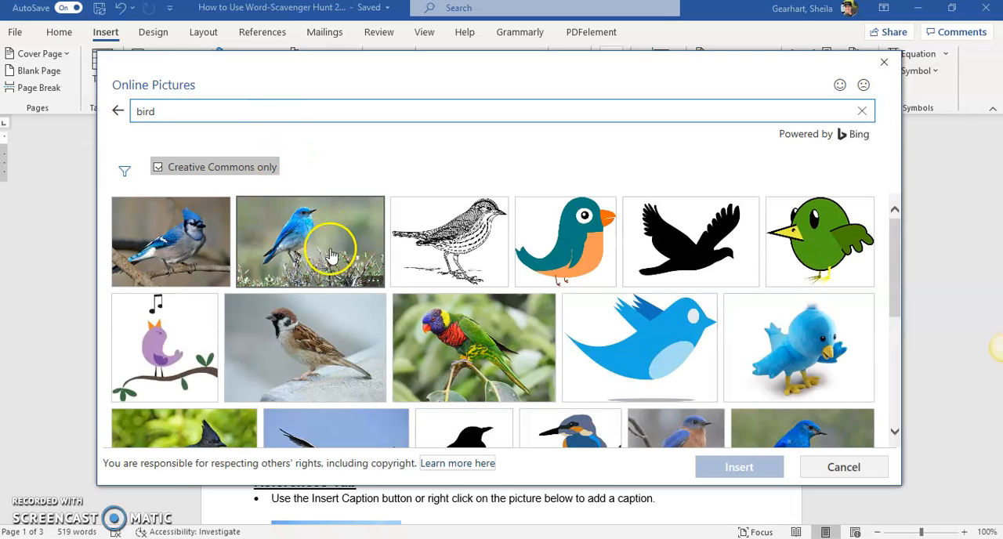
# - Insert the photo of the multicoloured parrot perched on a branch from the picture search results
pyautogui.scroll(-3, 329, 254)
pyautogui.scroll(2, 330, 249)
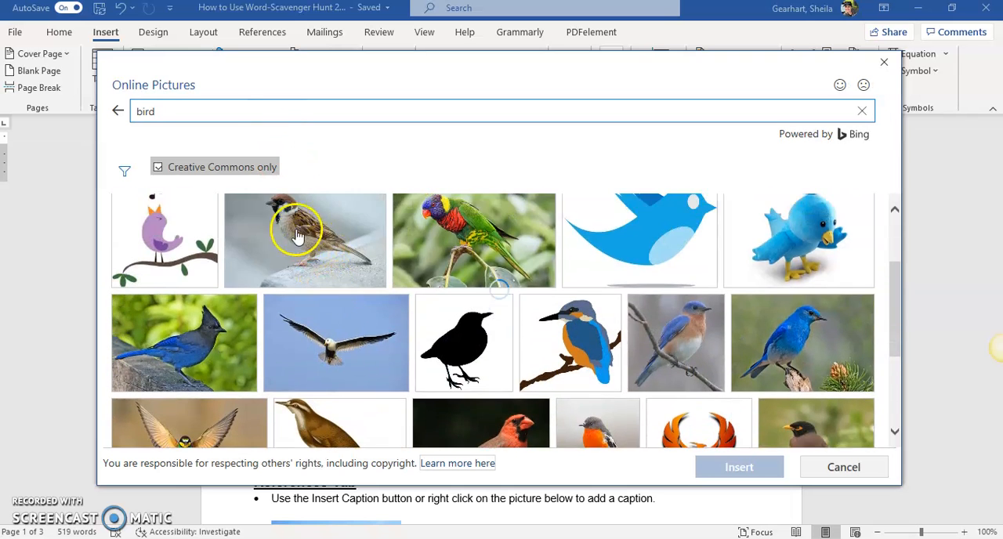
pyautogui.scroll(2, 297, 230)
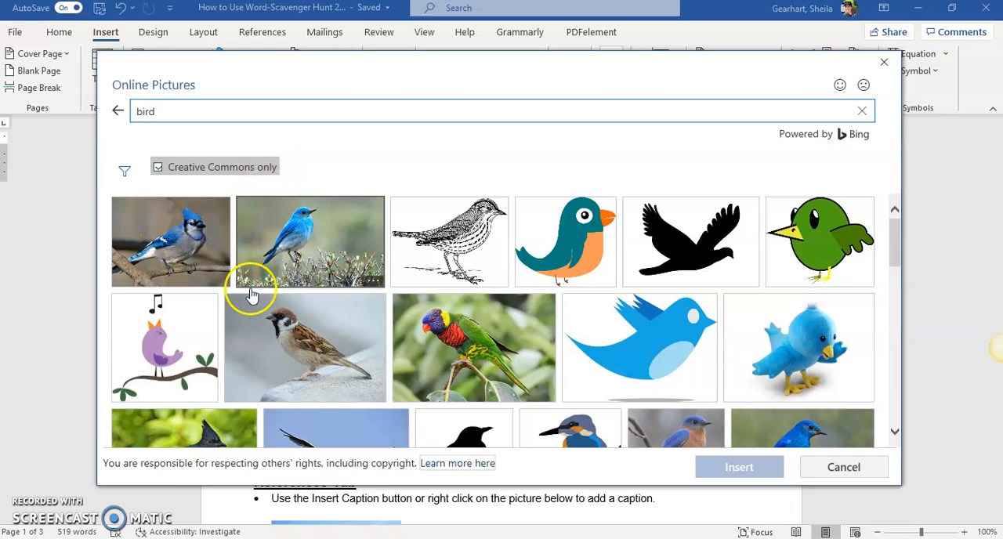
pyautogui.scroll(-5, 253, 296)
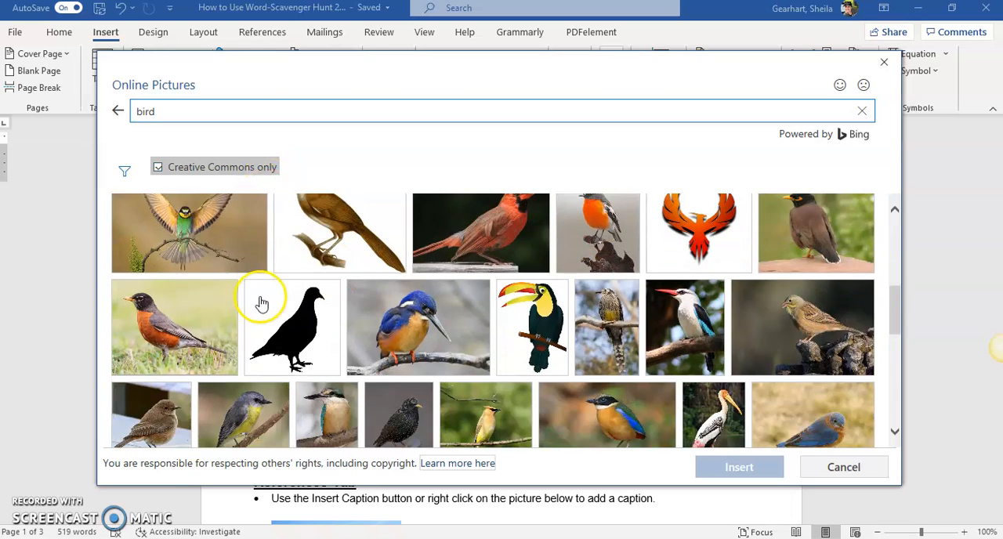
pyautogui.scroll(5, 262, 303)
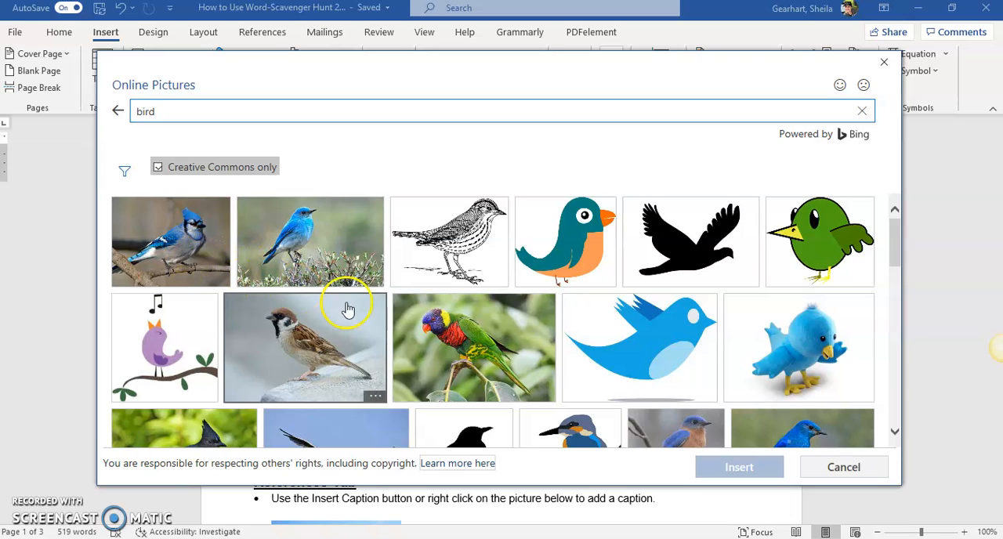
pyautogui.click(444, 332)
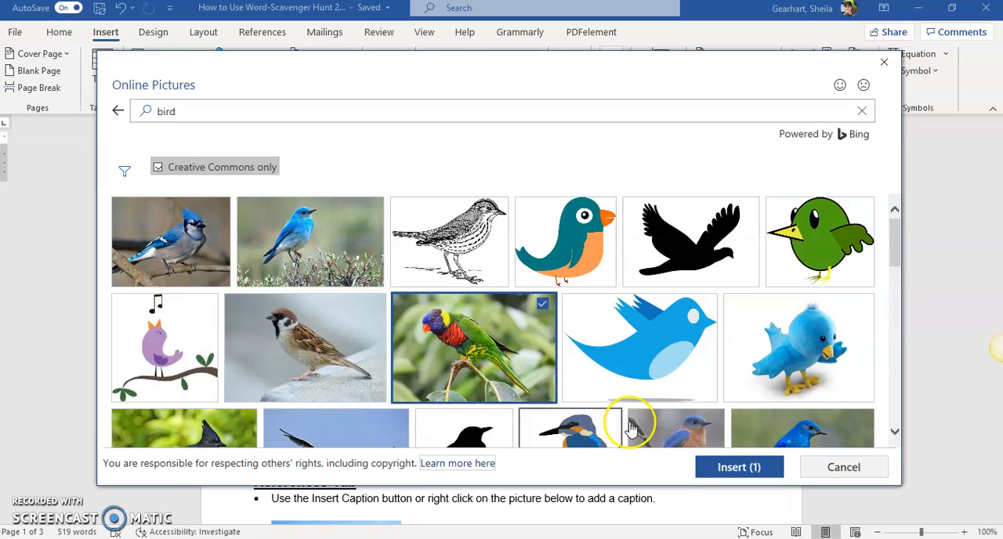
pyautogui.click(721, 467)
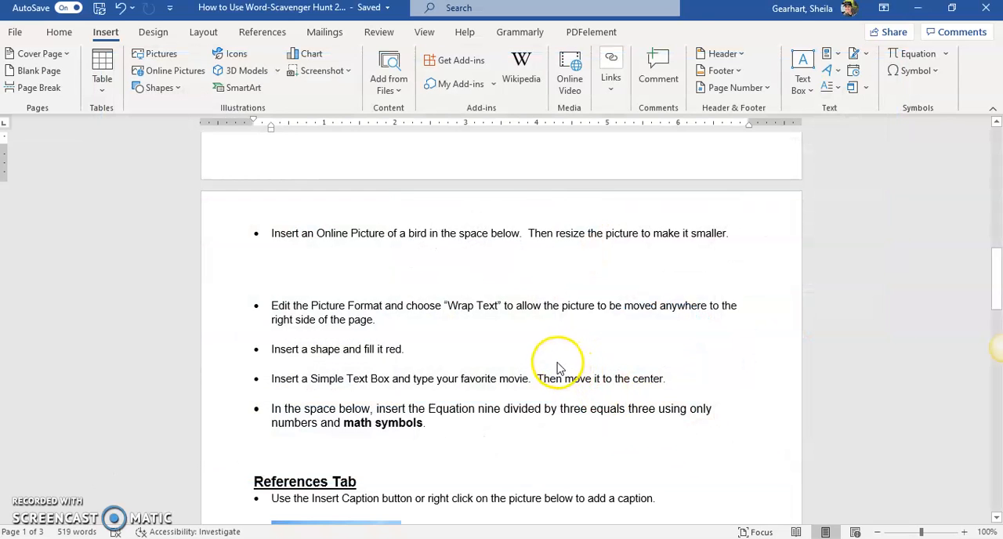
# - Shrink the inserted parrot picture proportionally to about 2" high by 2.9" wide
pyautogui.scroll(-4, 533, 347)
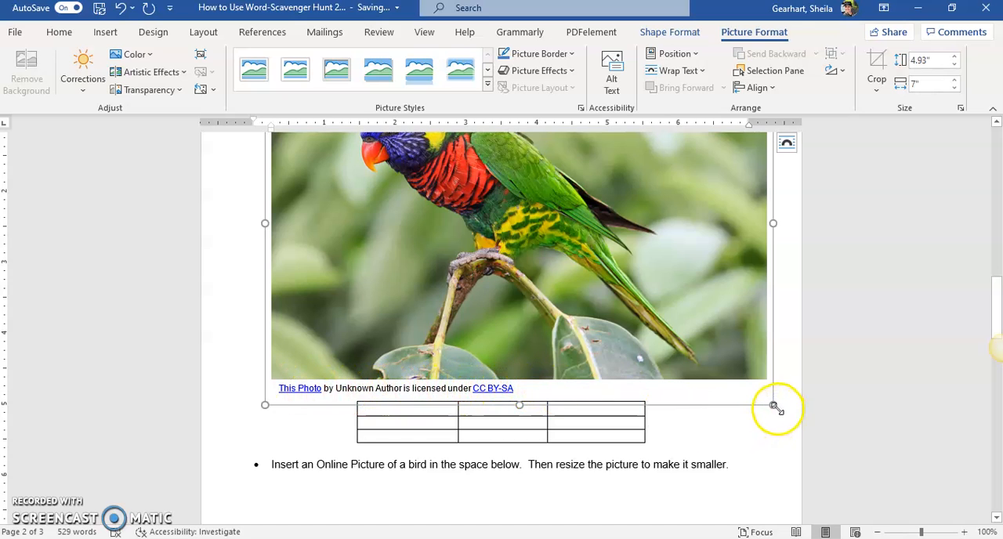
pyautogui.moveTo(776, 407); pyautogui.dragTo(478, 190)
pyautogui.scroll(4, 516, 282)
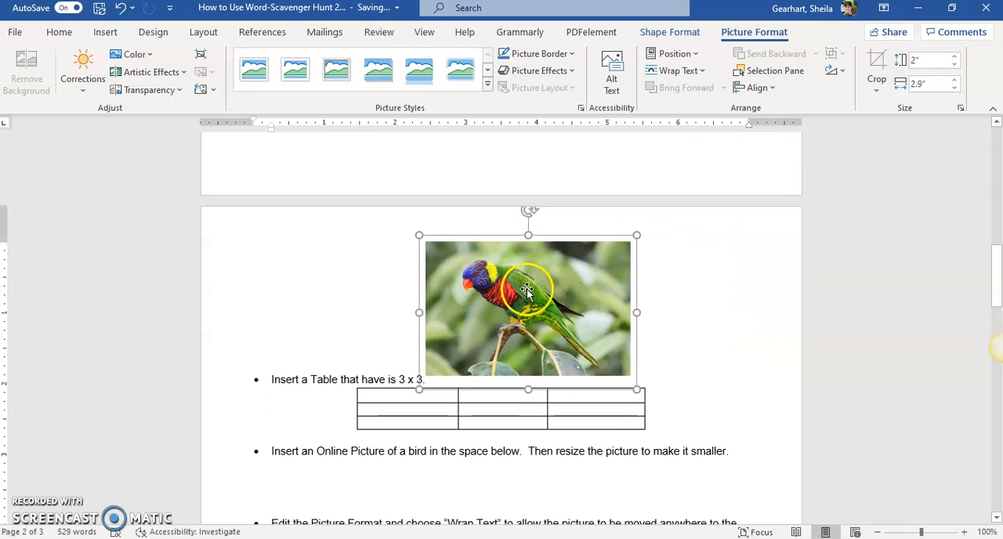
# - Try to move the inline parrot picture away from the line about the 3 x 3 table
pyautogui.moveTo(500, 335); pyautogui.dragTo(520, 300)
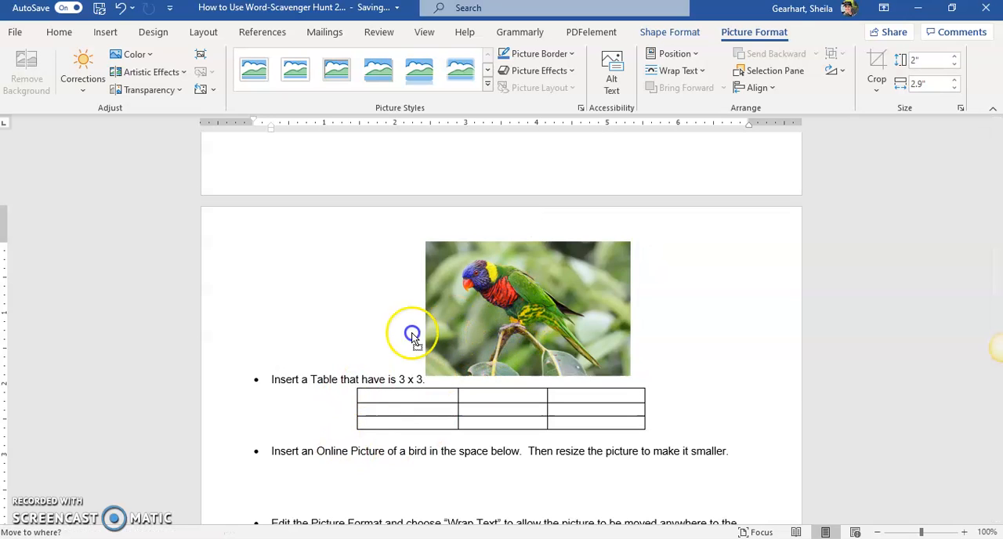
pyautogui.moveTo(500, 305); pyautogui.dragTo(501, 304)
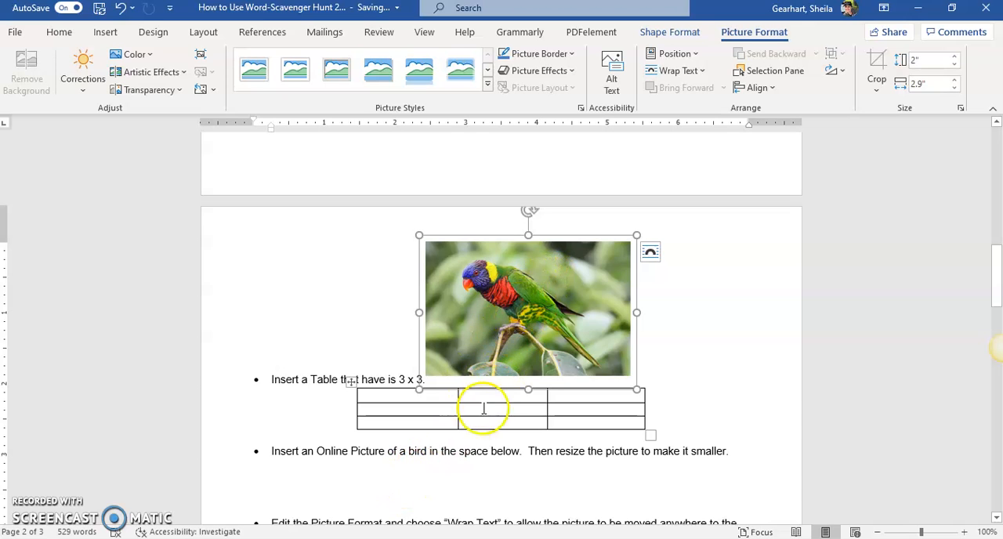
pyautogui.scroll(-1, 470, 432)
pyautogui.scroll(-1, 472, 430)
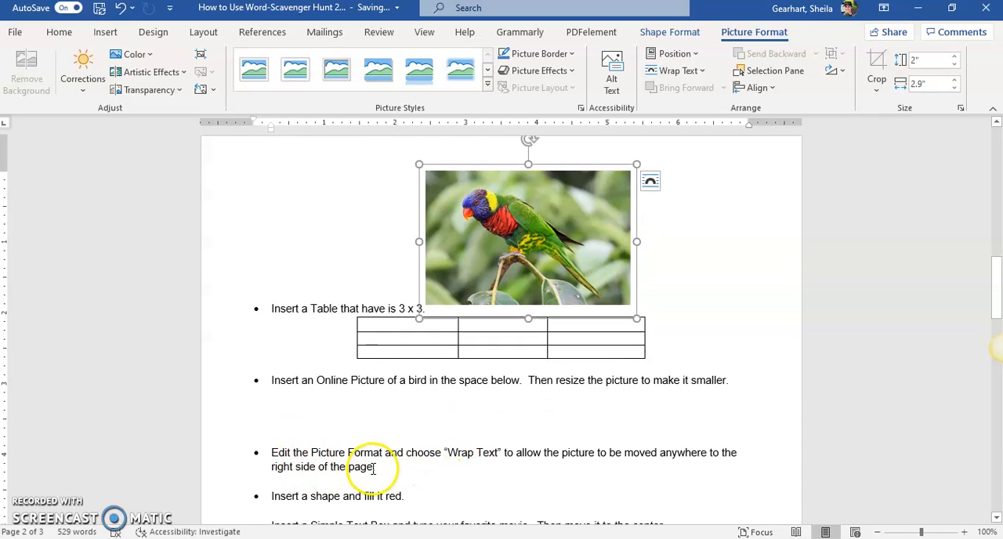
pyautogui.scroll(1, 471, 462)
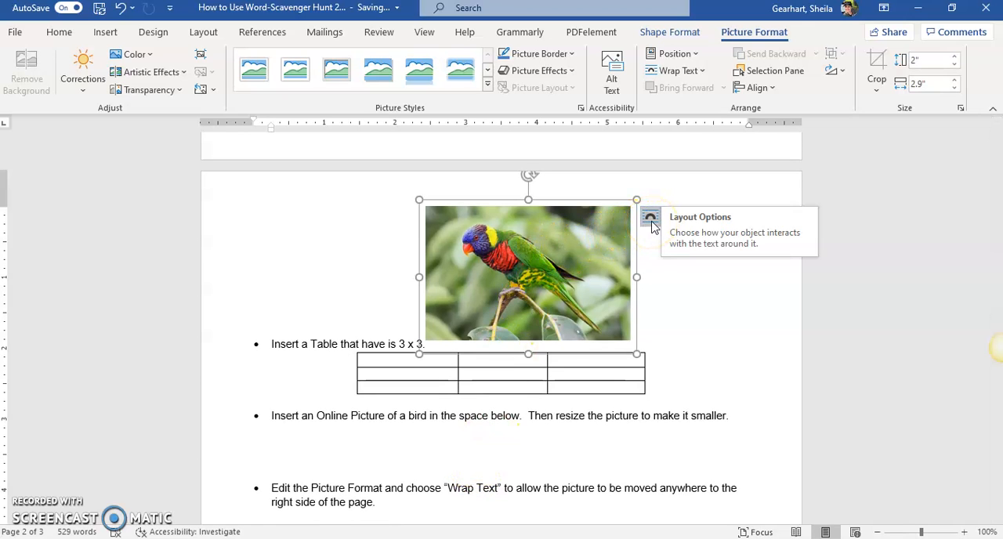
# - Set the parrot picture's text wrapping to Square so it can be moved freely
pyautogui.click(650, 221)
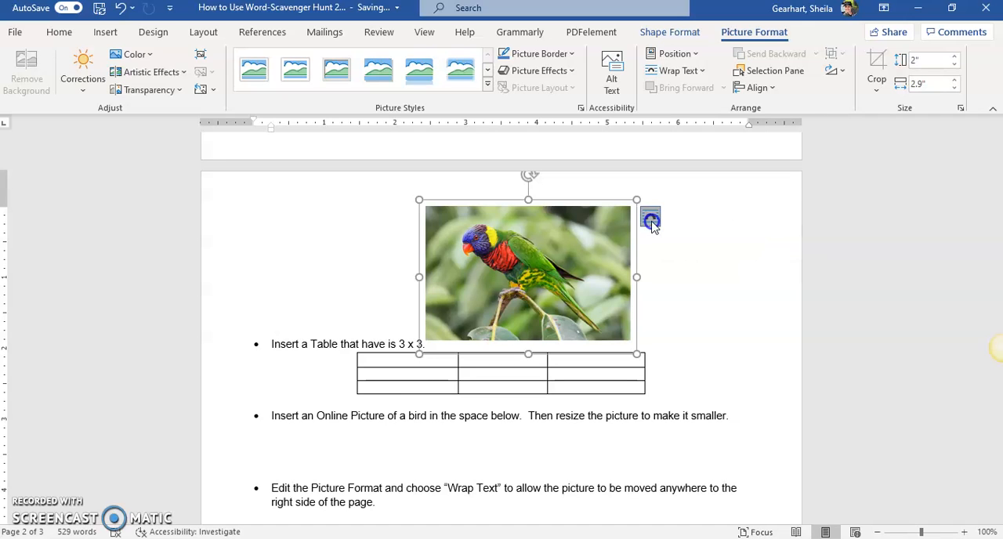
pyautogui.click(702, 273)
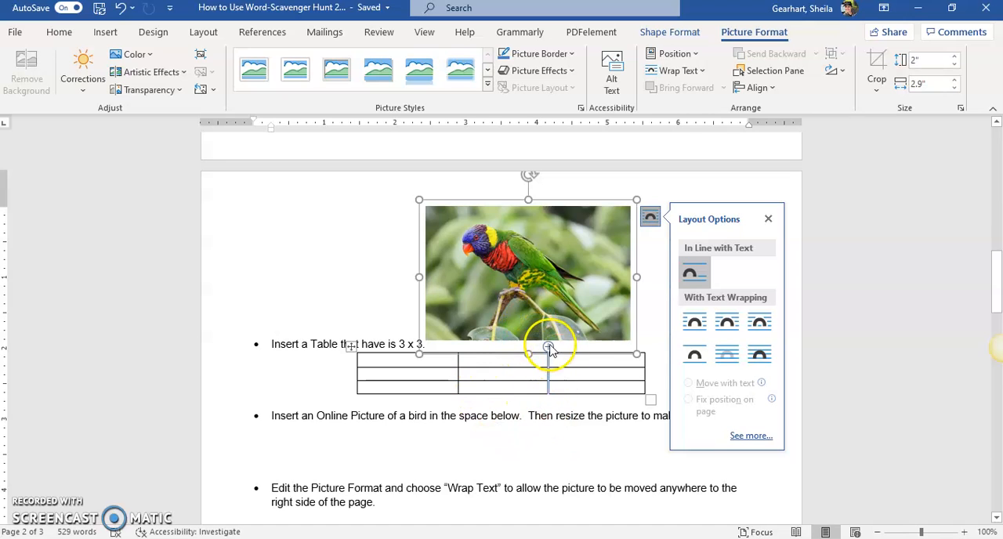
pyautogui.click(705, 323)
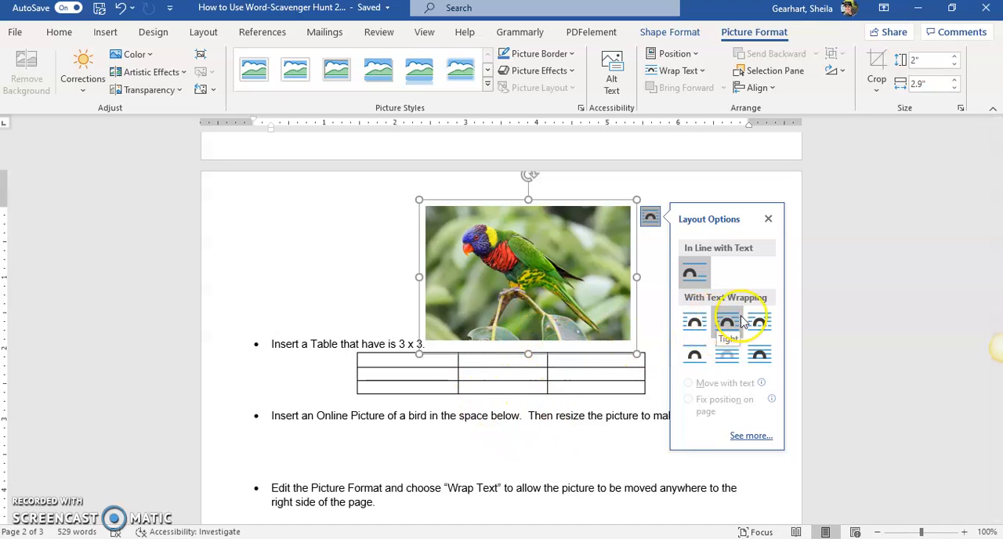
pyautogui.click(690, 322)
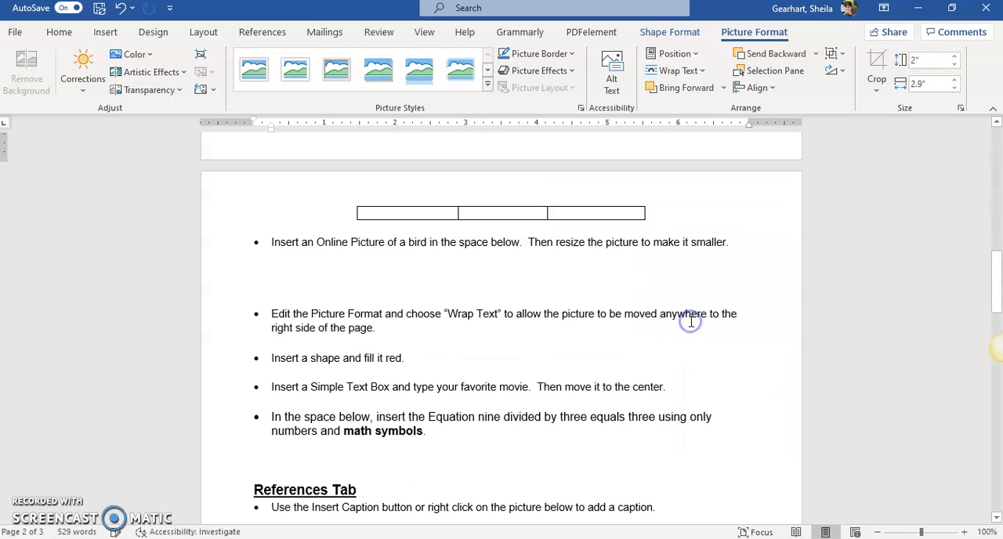
# - Move the parrot picture from the top of page 1 to page 2, just below the instruction about inserting an online picture
pyautogui.scroll(10, 705, 324)
pyautogui.scroll(-14, 705, 324)
pyautogui.scroll(-15, 704, 338)
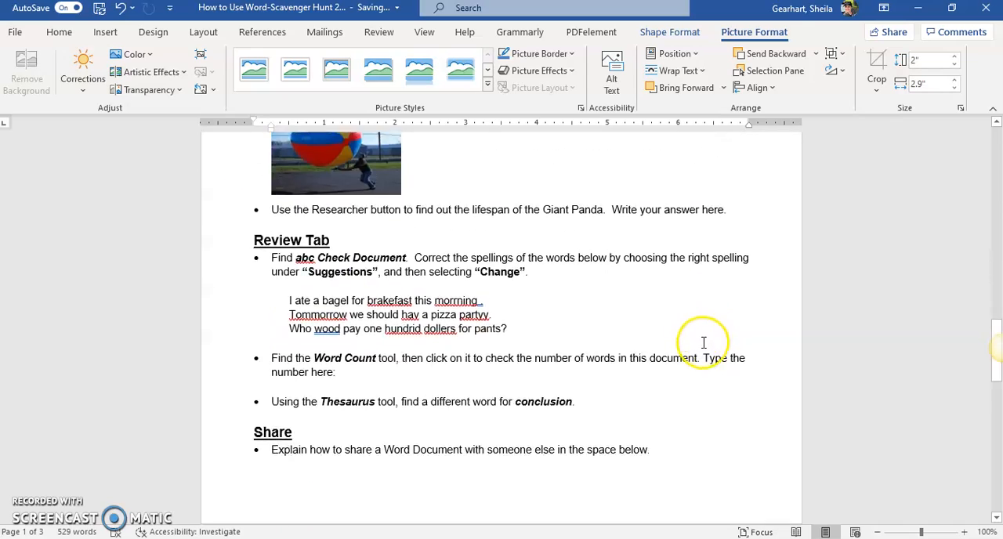
pyautogui.scroll(12, 700, 364)
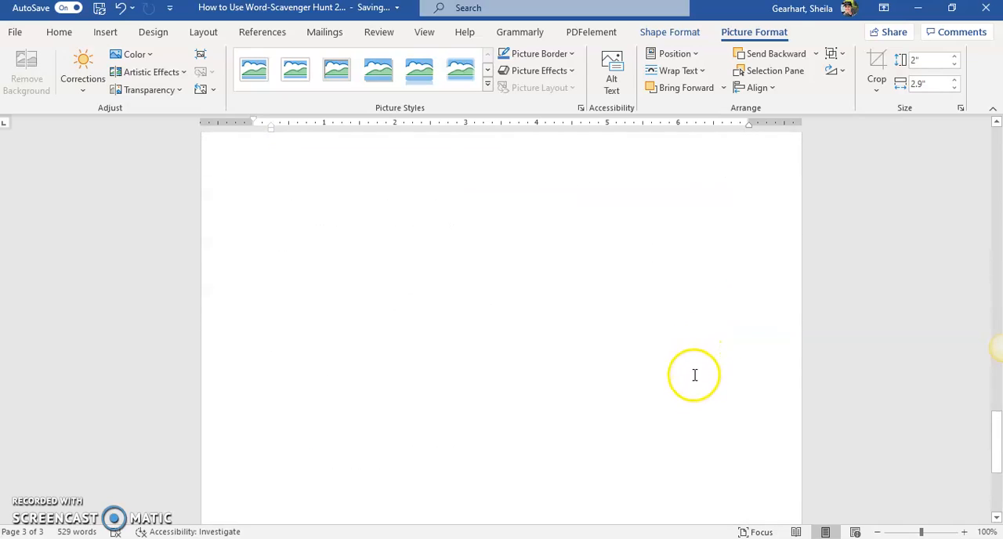
pyautogui.scroll(20, 695, 370)
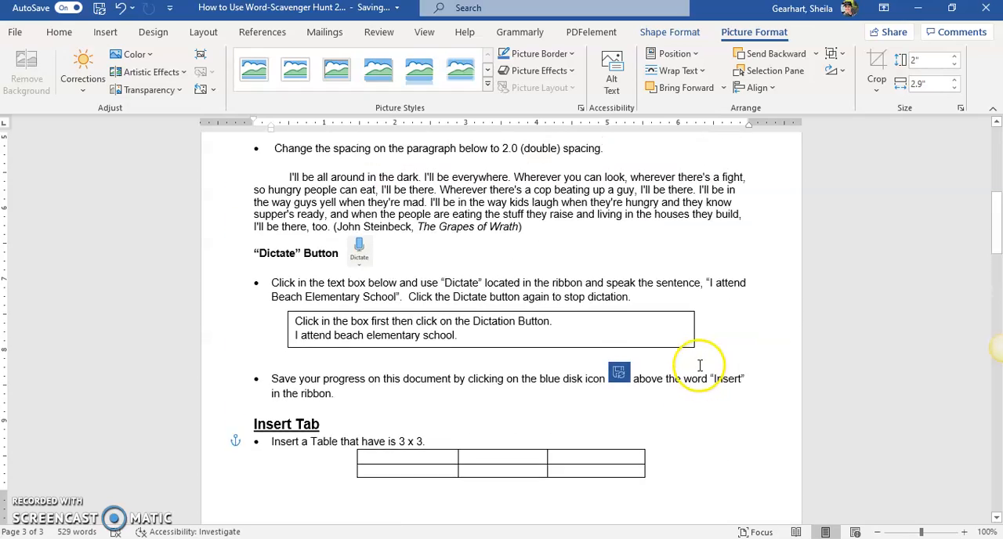
pyautogui.click(651, 192)
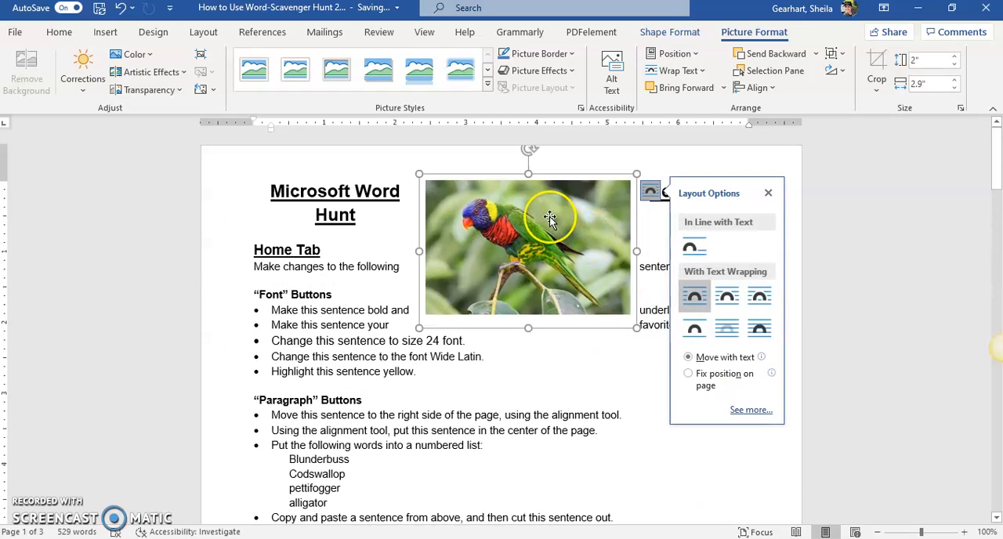
pyautogui.moveTo(551, 217); pyautogui.dragTo(520, 378)
pyautogui.scroll(-4, 508, 349)
pyautogui.moveTo(506, 204); pyautogui.dragTo(515, 397)
pyautogui.scroll(-4, 514, 395)
pyautogui.moveTo(511, 224); pyautogui.dragTo(500, 426)
pyautogui.scroll(-4, 500, 426)
pyautogui.moveTo(456, 232); pyautogui.dragTo(447, 436)
pyautogui.scroll(-10, 448, 427)
pyautogui.scroll(7, 428, 329)
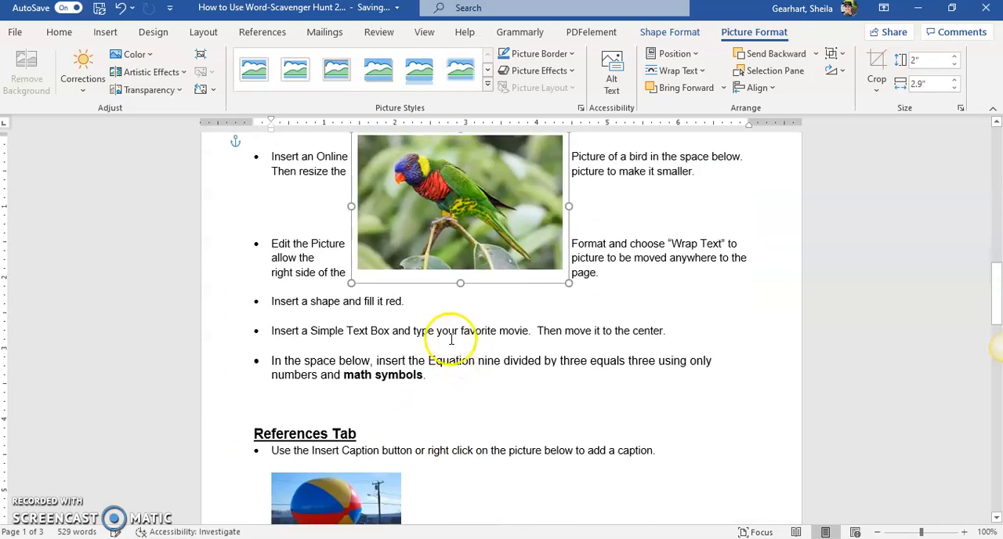
pyautogui.moveTo(452, 329); pyautogui.dragTo(444, 367)
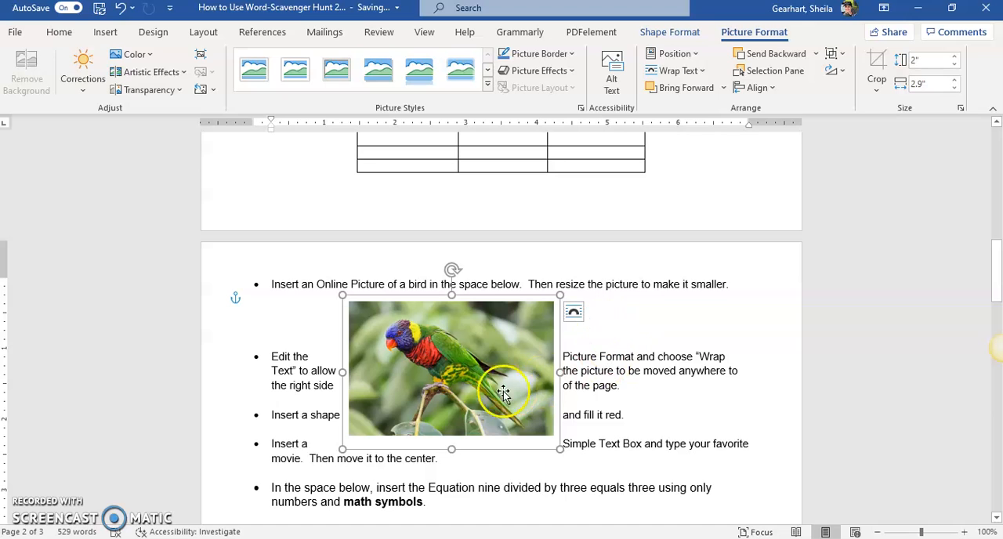
# - Add blank lines below the online picture instruction until the next bullet starts beneath the parrot picture, and shift the picture slightly right
pyautogui.click(309, 313)
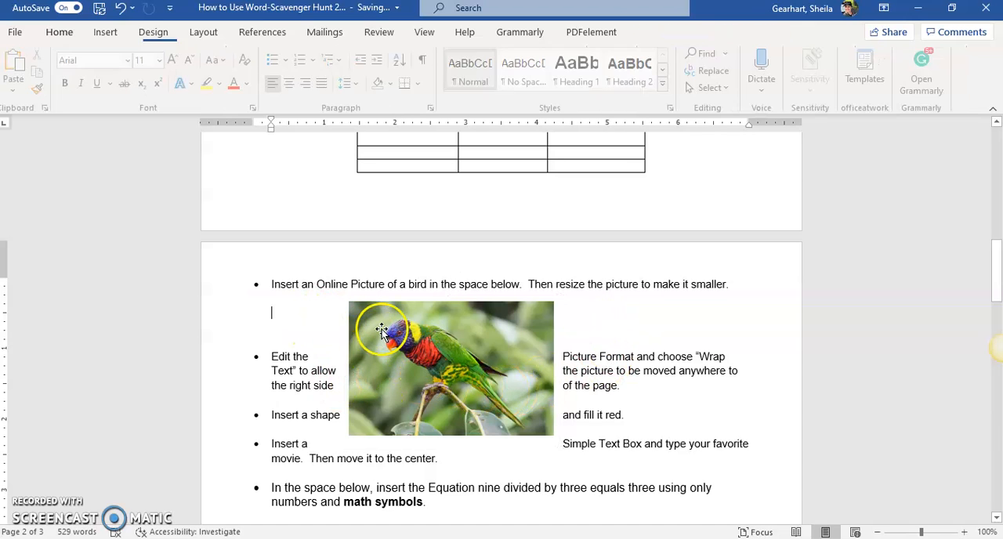
pyautogui.press('Return')
pyautogui.press('Return')
pyautogui.press('Return')
pyautogui.press('Return')
pyautogui.press('Return')
pyautogui.press('Return')
pyautogui.press('Return')
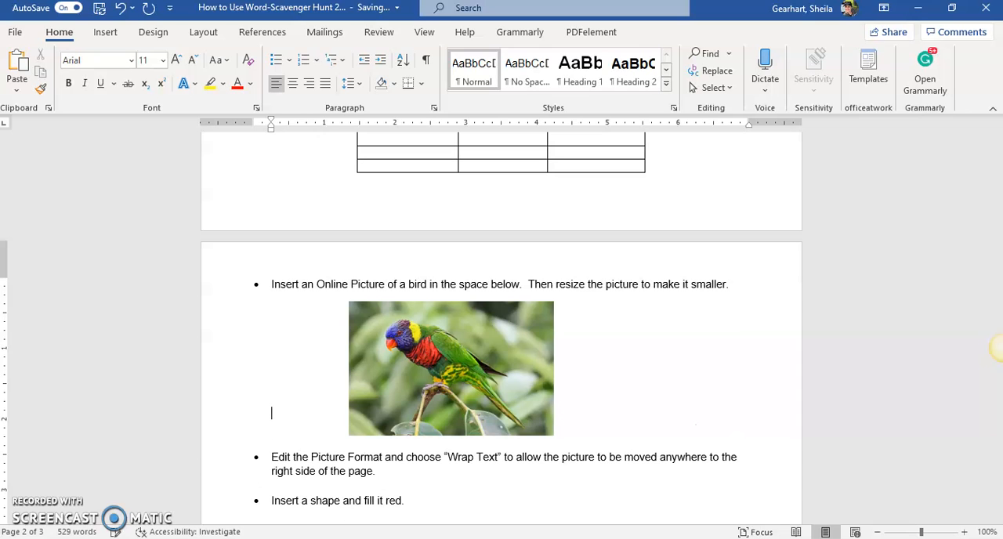
pyautogui.moveTo(467, 337); pyautogui.dragTo(520, 343)
# - Try the Tight and Behind Text wrapping options on the parrot picture
pyautogui.click(614, 312)
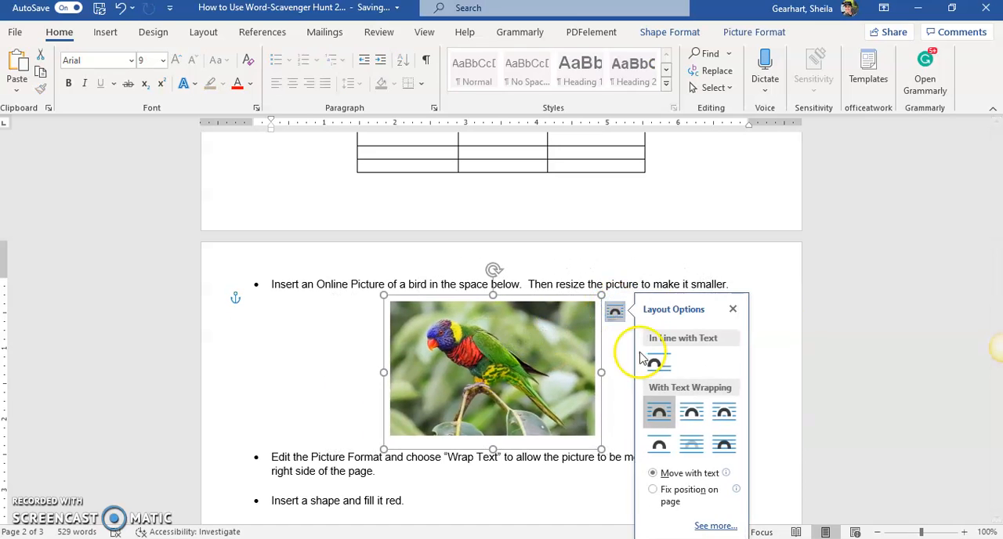
pyautogui.click(688, 410)
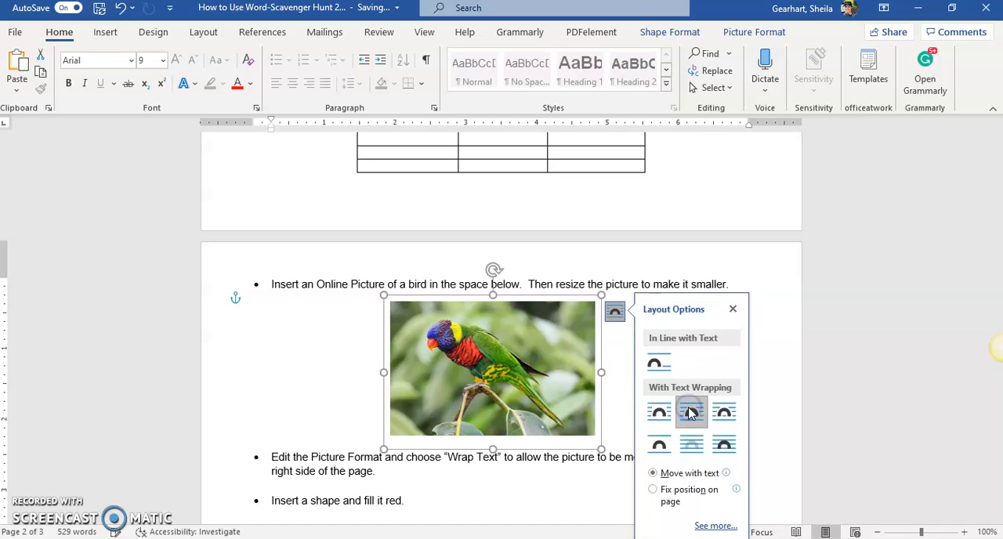
pyautogui.click(698, 450)
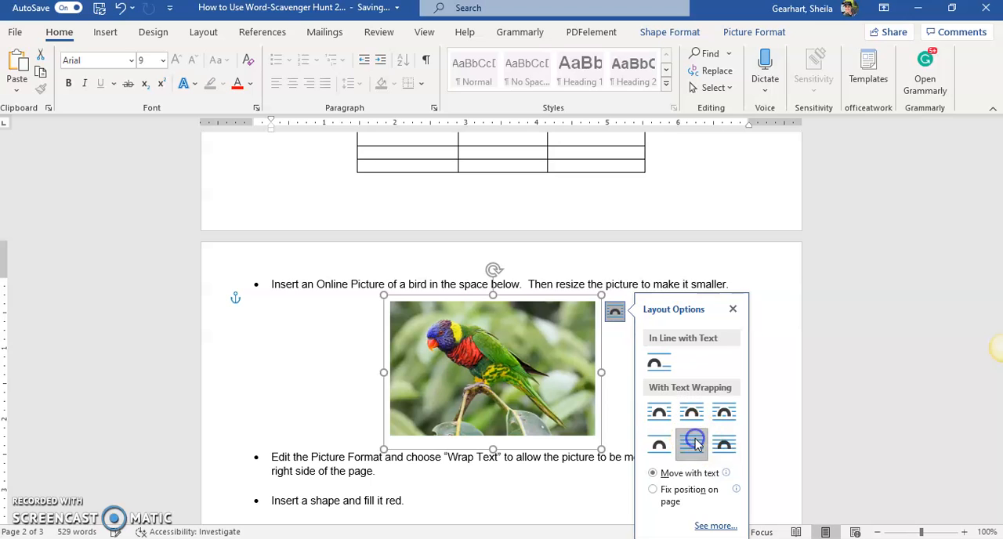
pyautogui.moveTo(499, 393)
pyautogui.mouseDown()
pyautogui.moveTo(505, 354)
pyautogui.moveTo(330, 353)
pyautogui.moveTo(670, 364)
pyautogui.moveTo(487, 389)
pyautogui.moveTo(501, 392)
pyautogui.mouseUp()
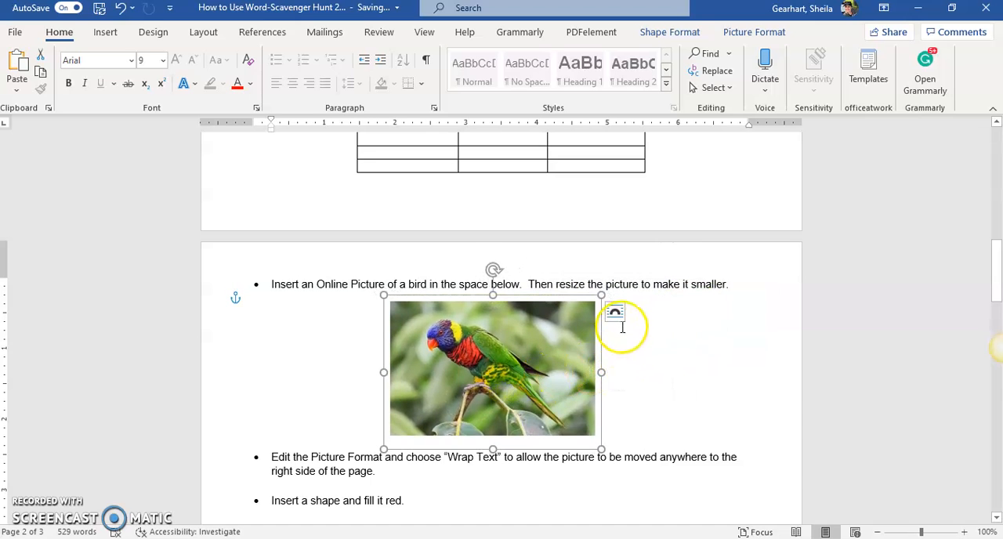
# - Set the parrot picture's text wrapping back to Square and deselect the picture
pyautogui.click(615, 314)
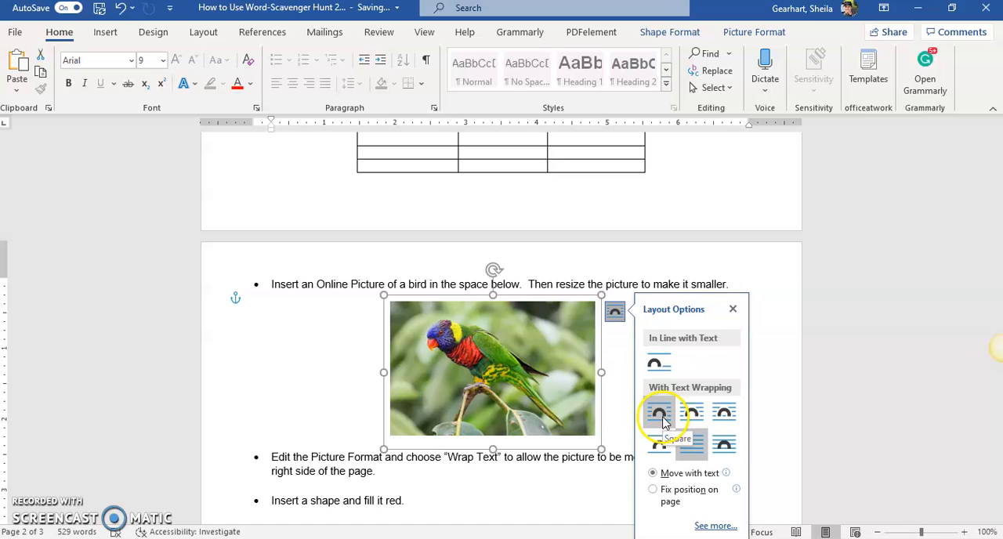
pyautogui.click(662, 421)
pyautogui.click(356, 350)
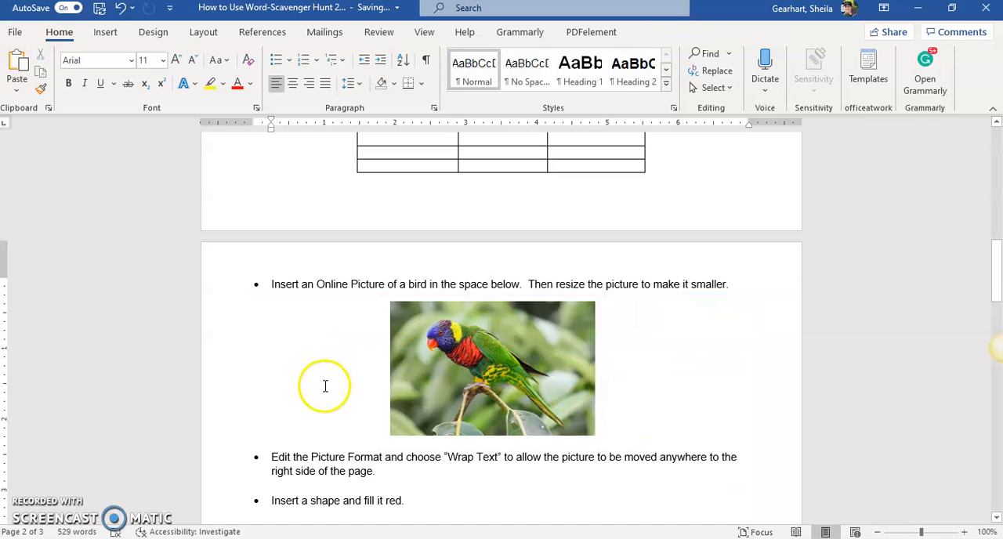